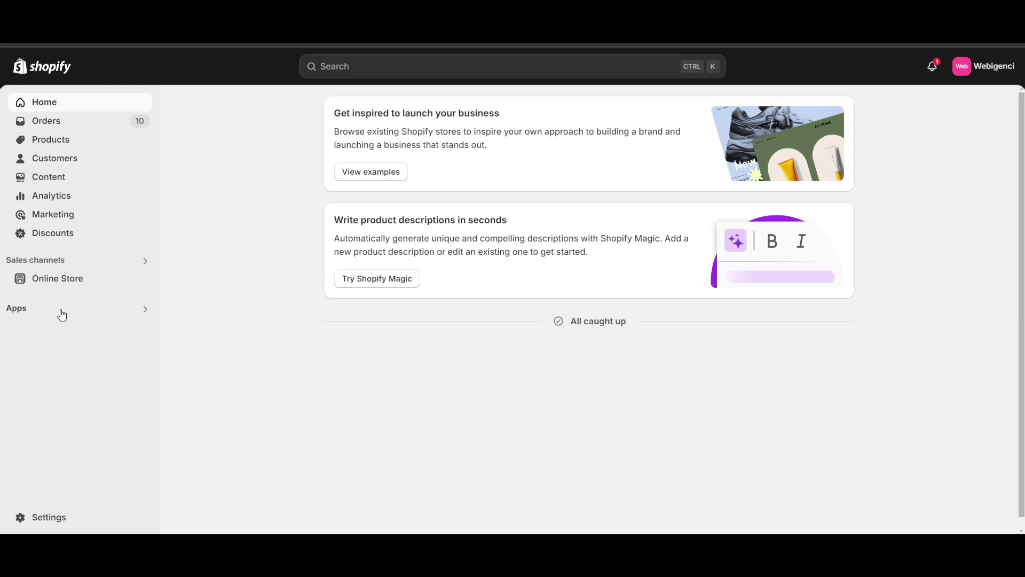
# - Search the installed apps for 'Digitally - Digital Products', then send the search to the App Store
pyautogui.click(62, 315)
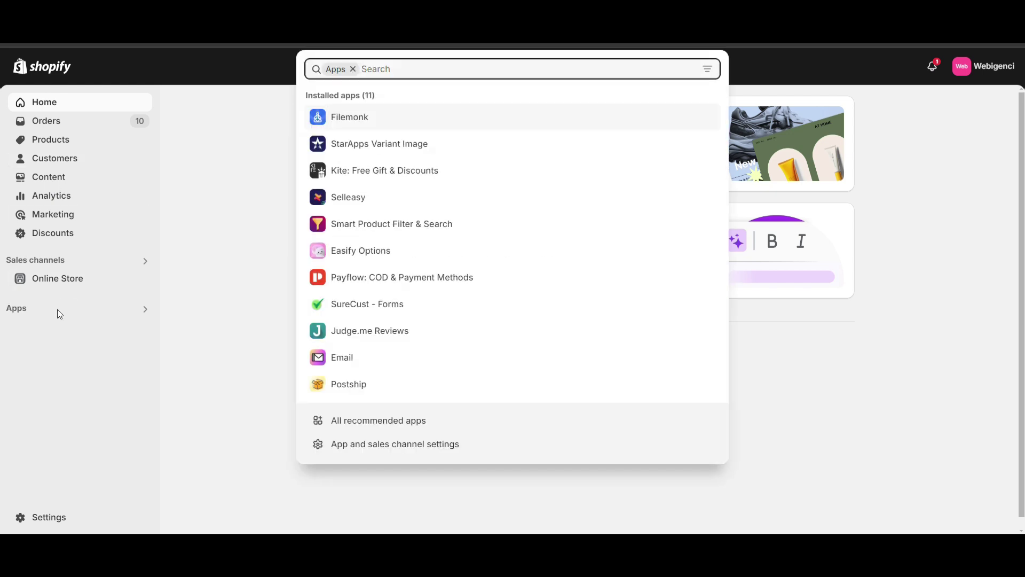
pyautogui.write('Digitally - Digital Products')
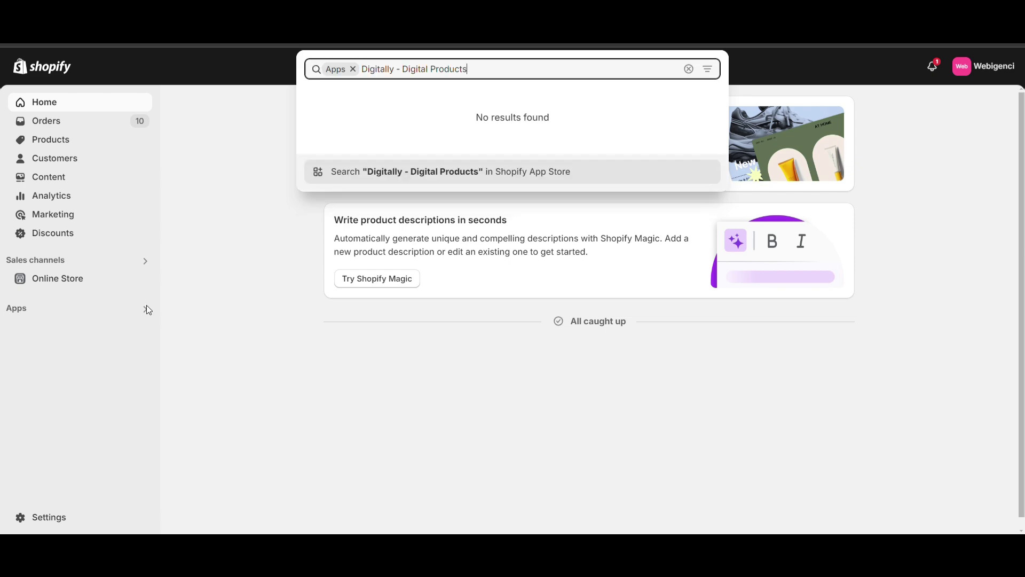
pyautogui.press('Return')
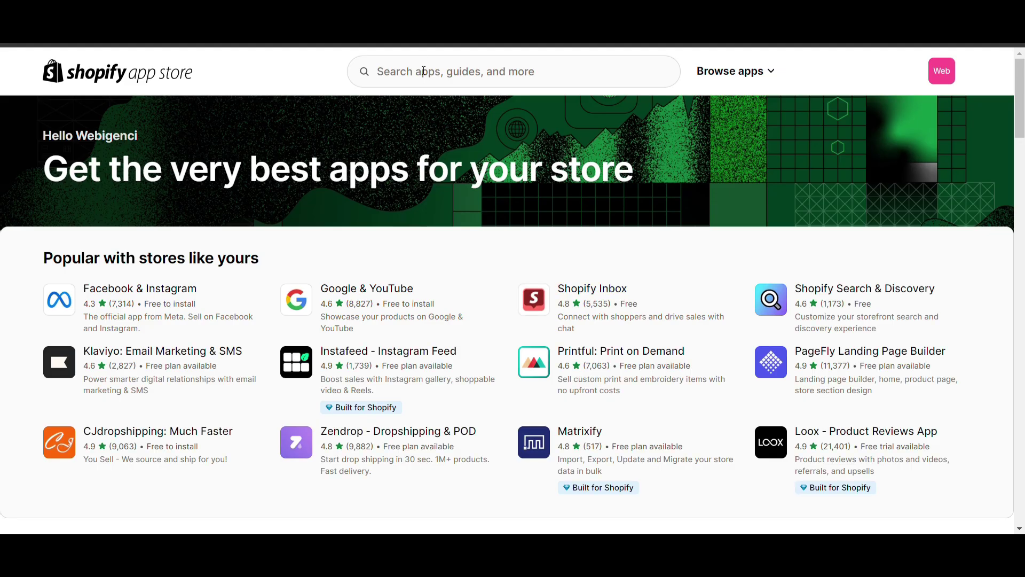
# - Look up Digitally – Digital Products in the Shopify App Store and install it
pyautogui.click(424, 71)
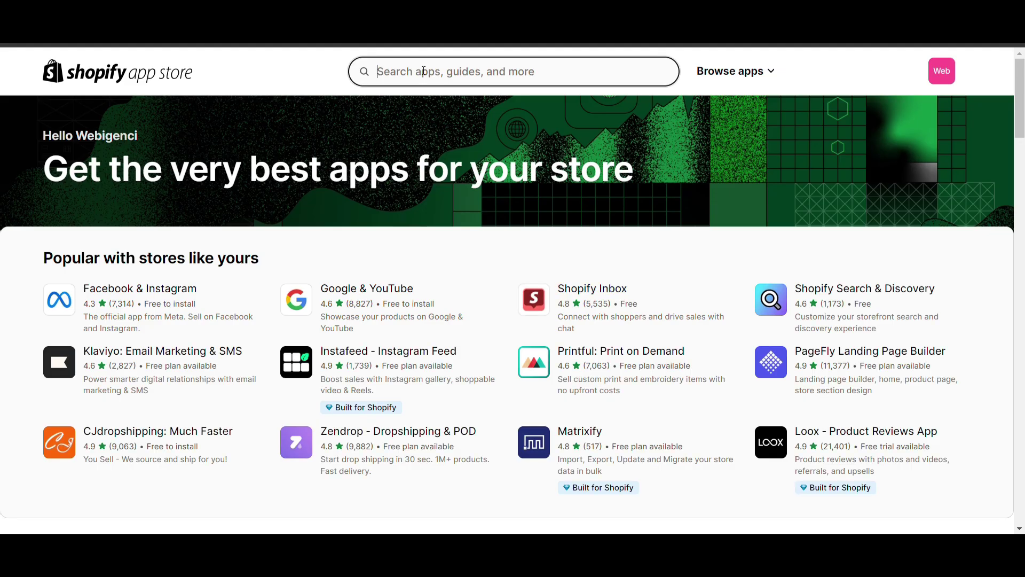
pyautogui.write('Digitally - Digital Products')
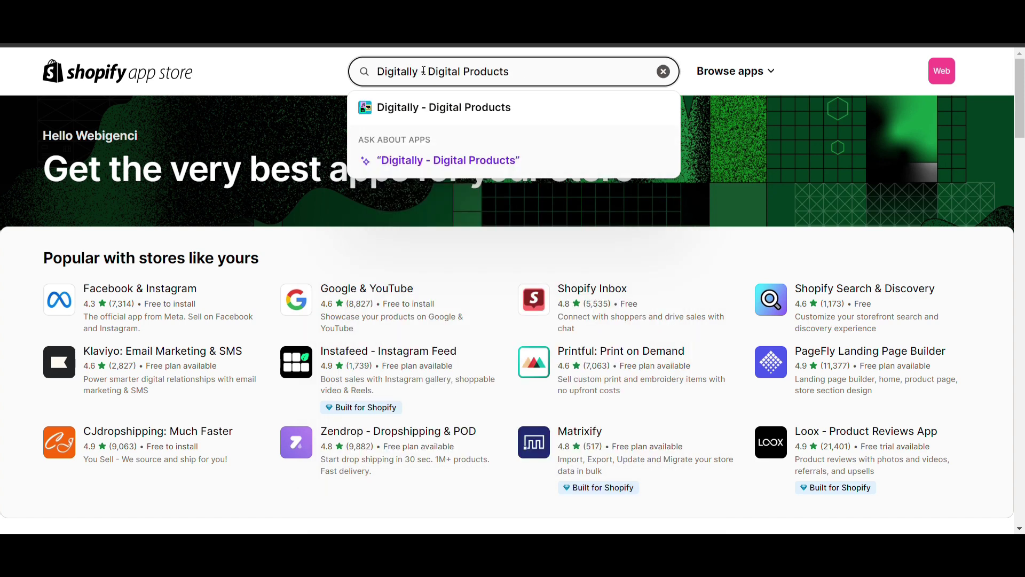
pyautogui.press('Return')
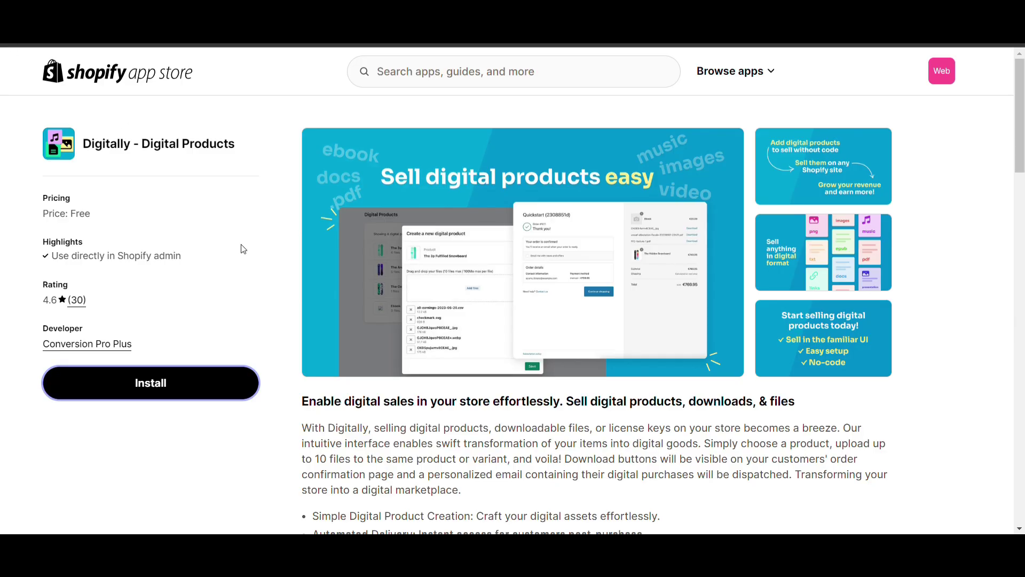
pyautogui.hotkey('alt', 'Left')
pyautogui.scroll(-3, 388, 267)
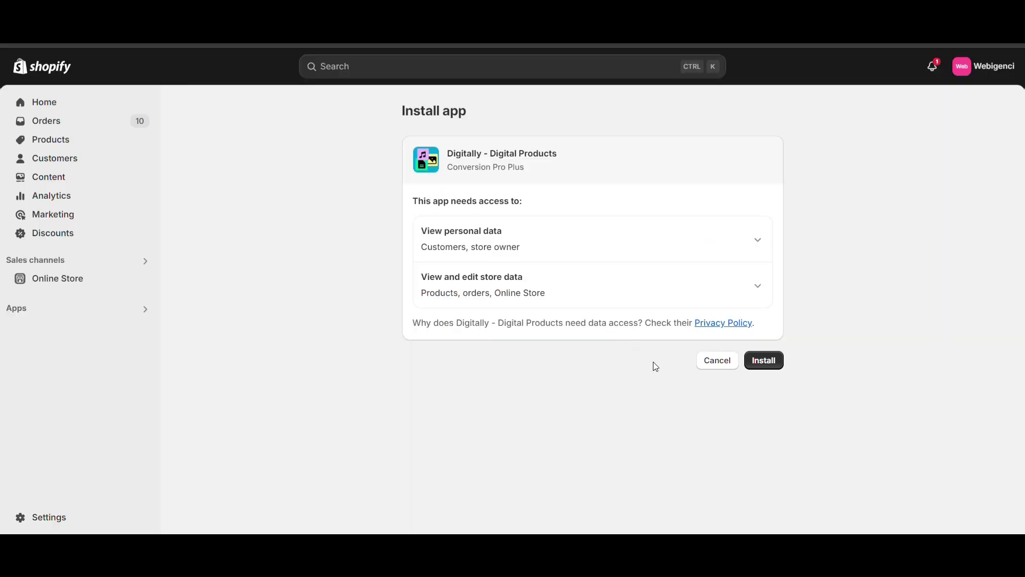
pyautogui.click(757, 362)
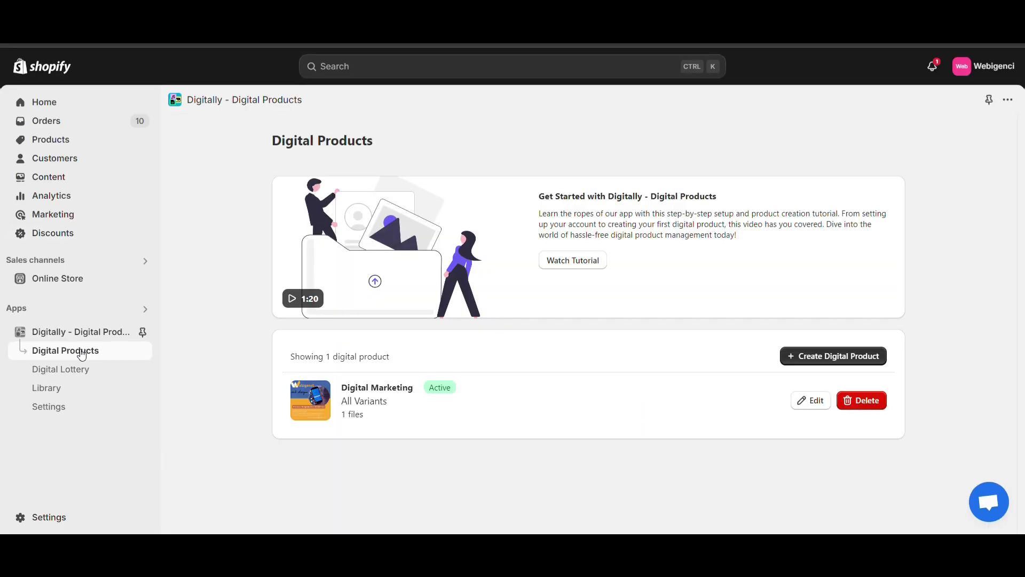
# - Delete the old digital product and create a new one triggered by the Digital Marketing product
pyautogui.click(871, 404)
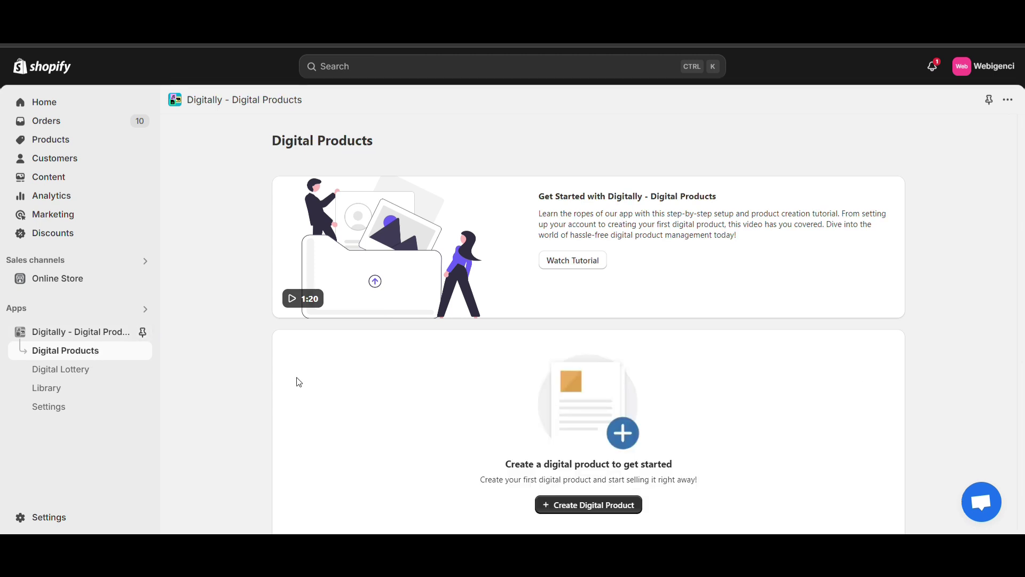
pyautogui.scroll(-1, 352, 383)
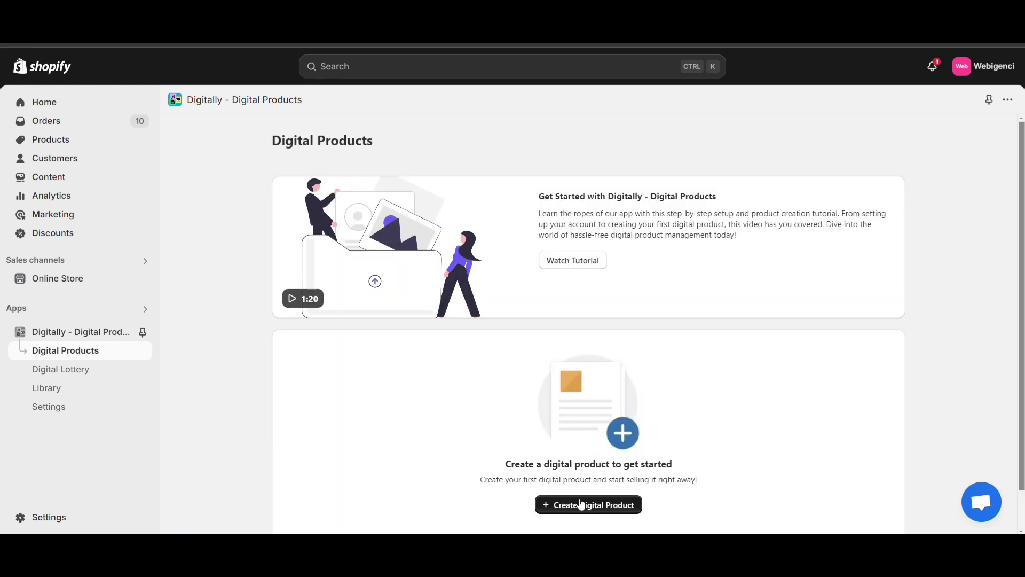
pyautogui.click(583, 507)
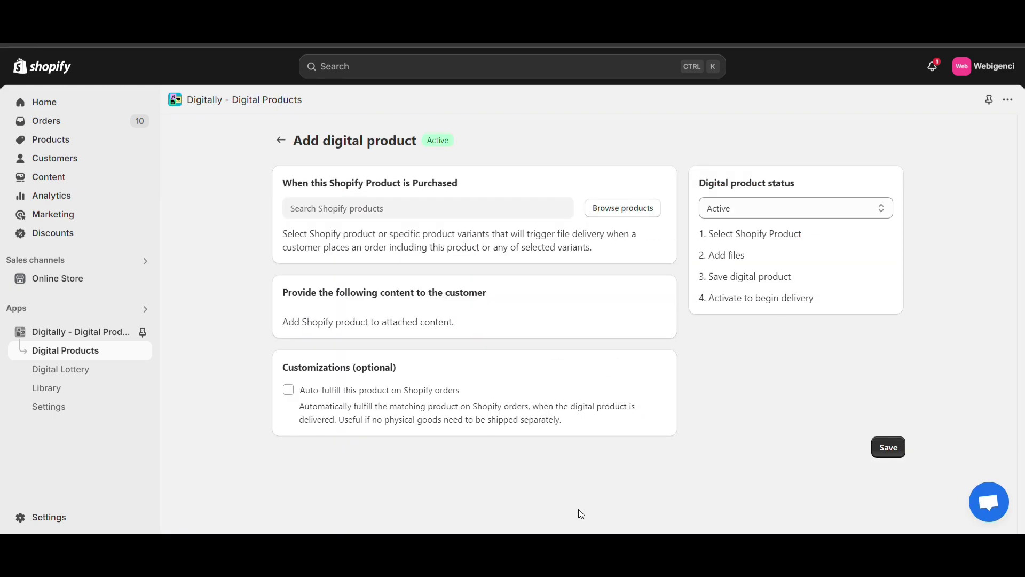
pyautogui.click(608, 219)
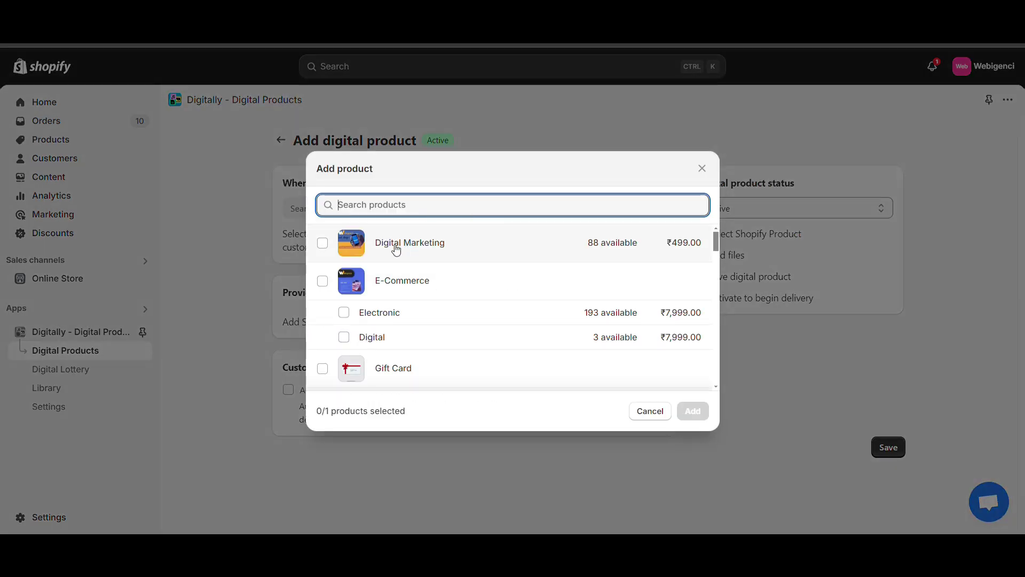
pyautogui.click(395, 246)
pyautogui.click(692, 411)
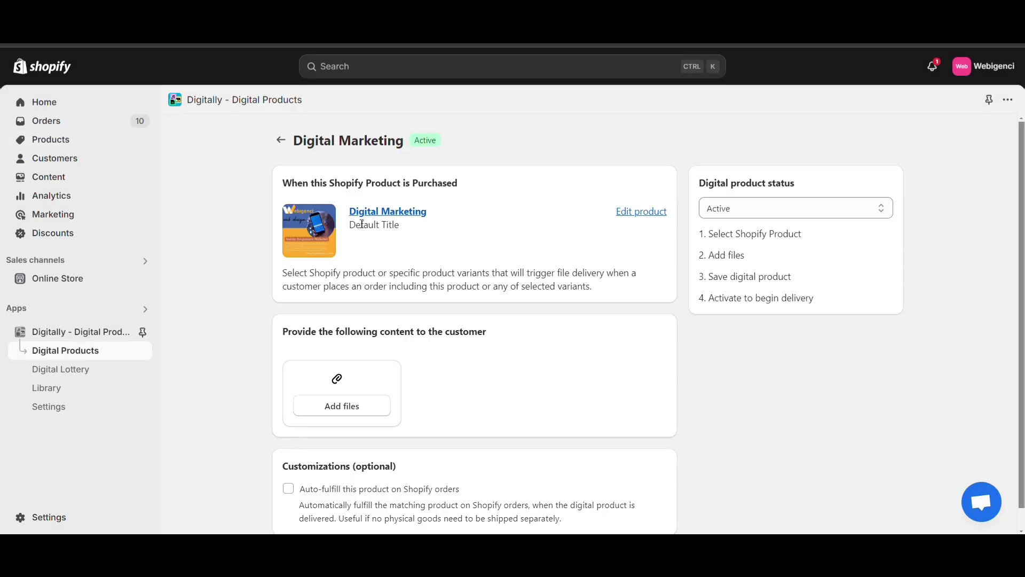
pyautogui.scroll(-1, 278, 188)
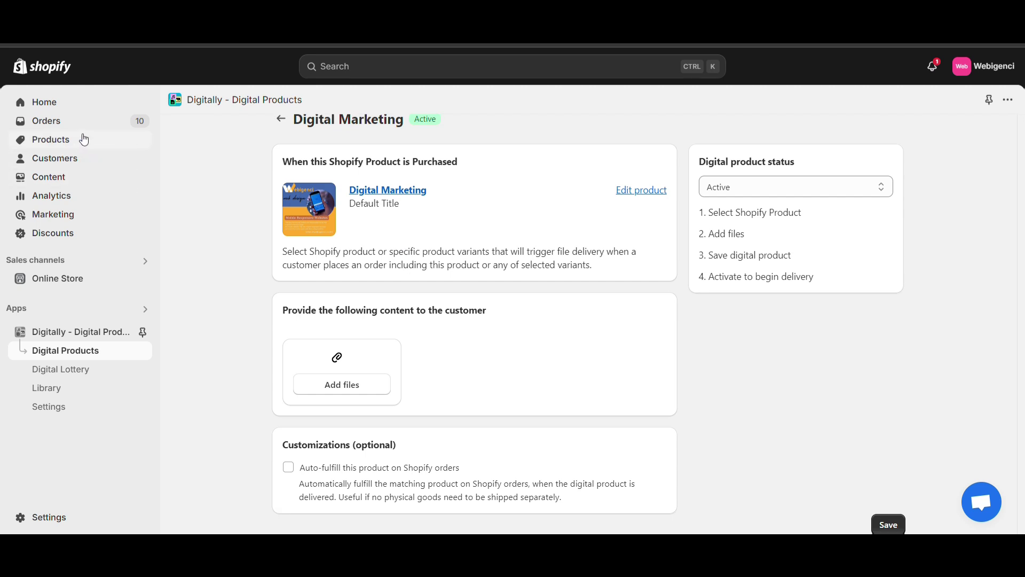
# - Attach the already-uploaded suruchi theme ZIP to the Digital Marketing digital product and save it
pyautogui.click(363, 382)
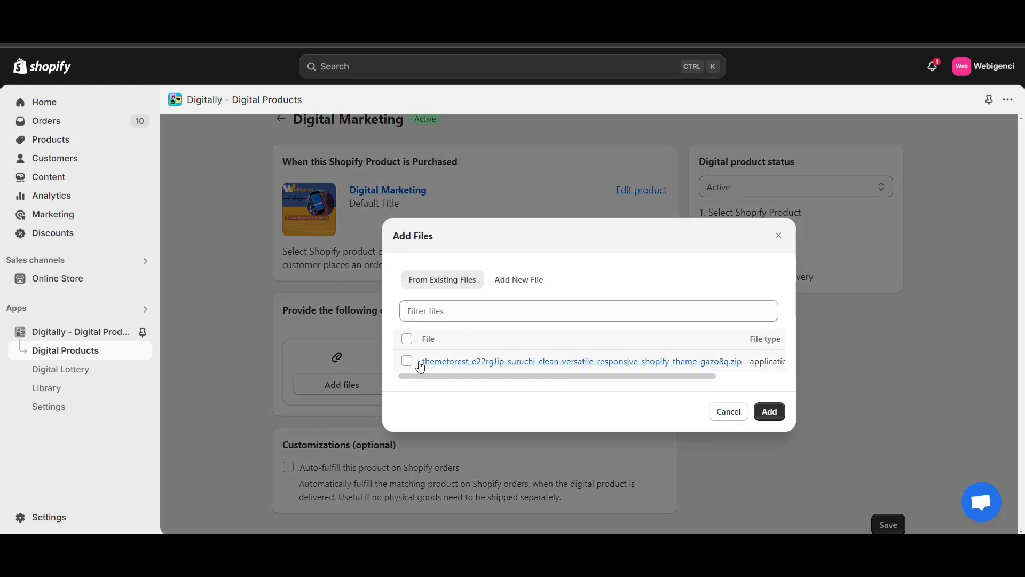
pyautogui.click(510, 281)
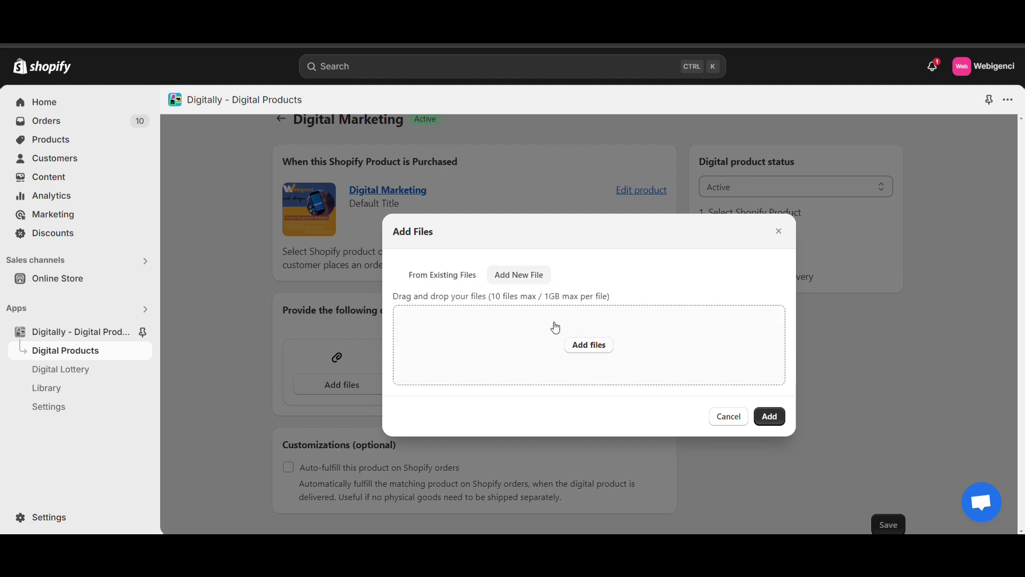
pyautogui.click(587, 346)
pyautogui.click(449, 281)
pyautogui.click(407, 361)
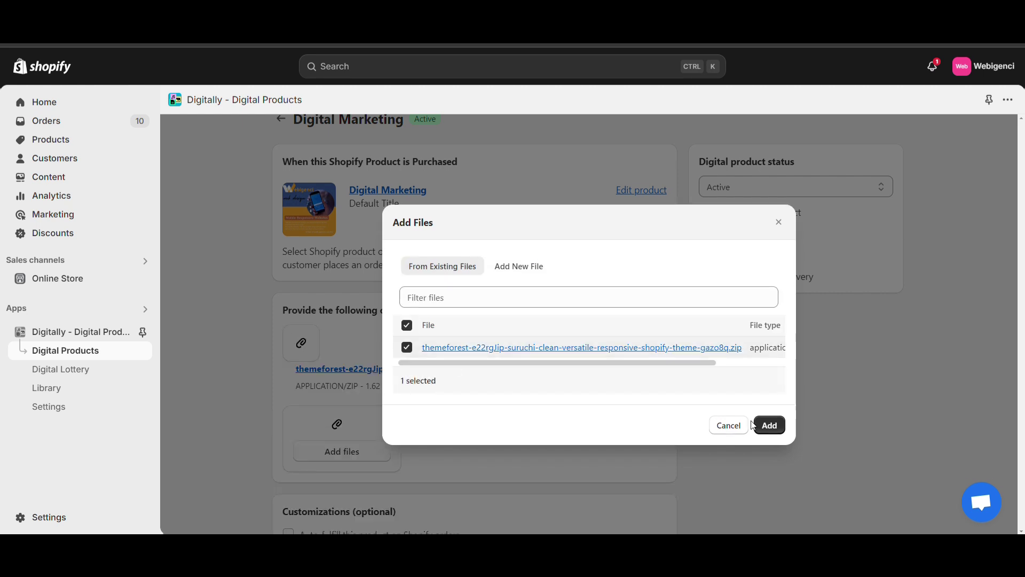
pyautogui.click(762, 427)
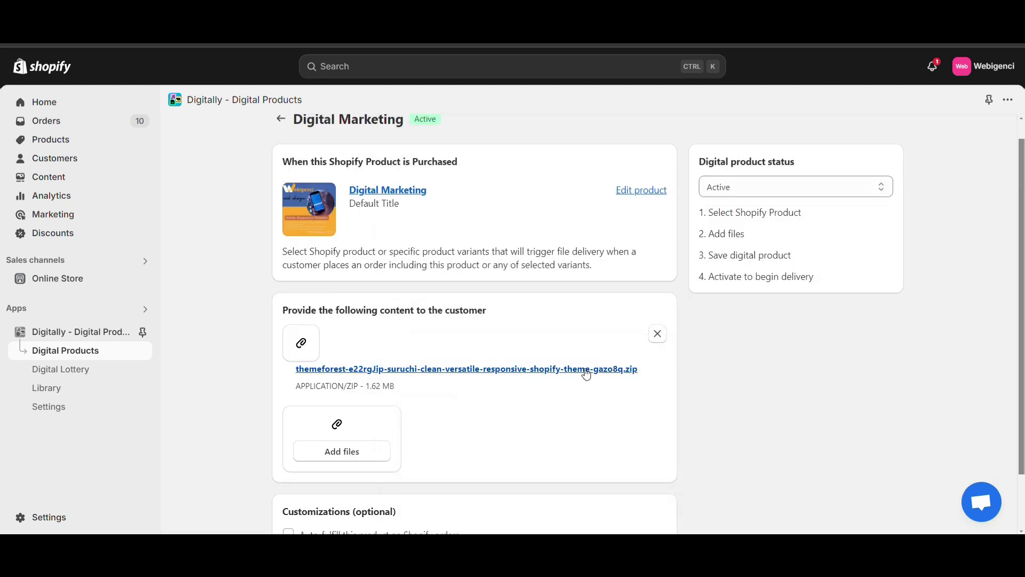
pyautogui.scroll(-2, 586, 373)
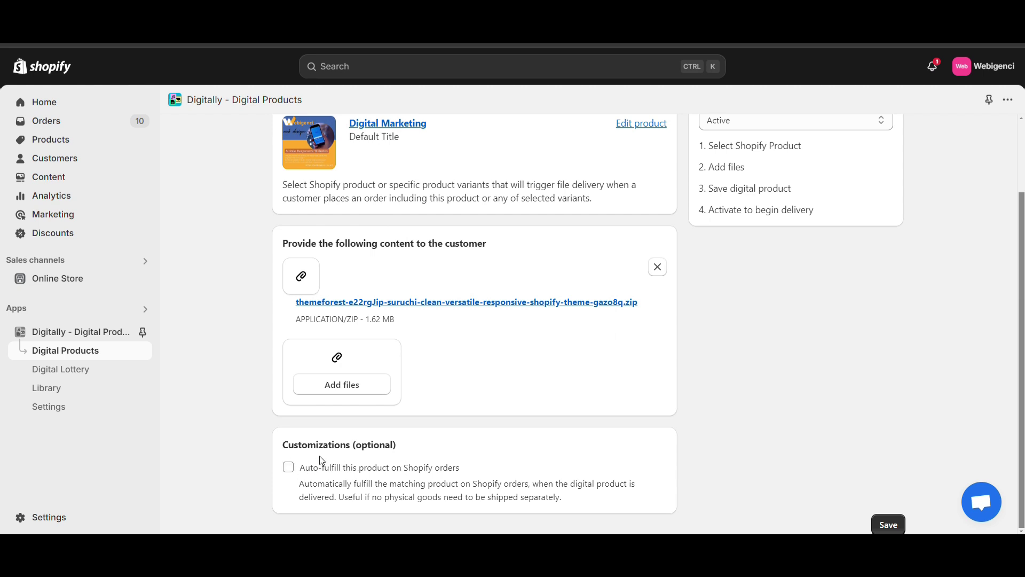
pyautogui.scroll(1, 411, 478)
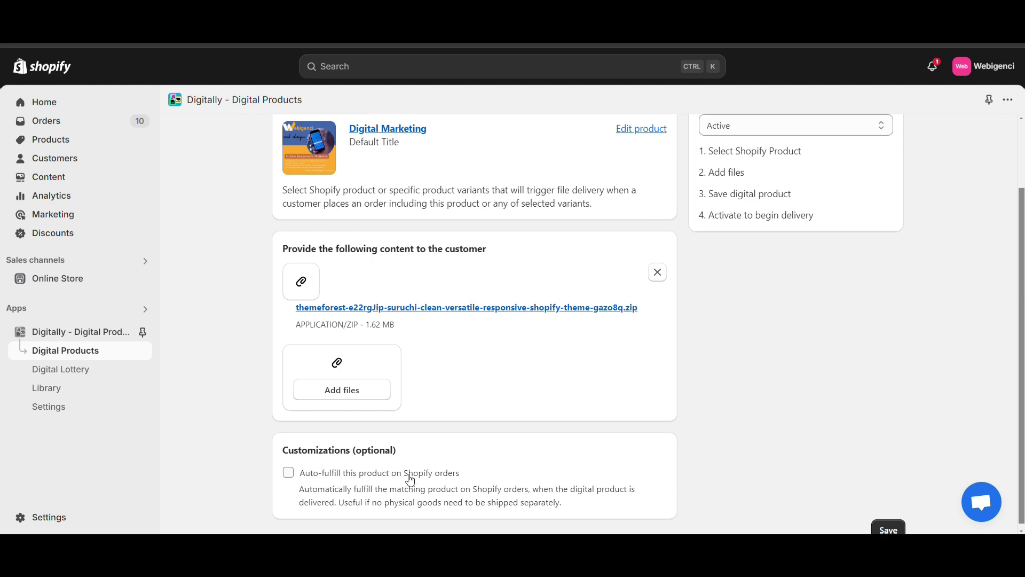
pyautogui.scroll(-1, 694, 431)
pyautogui.click(889, 524)
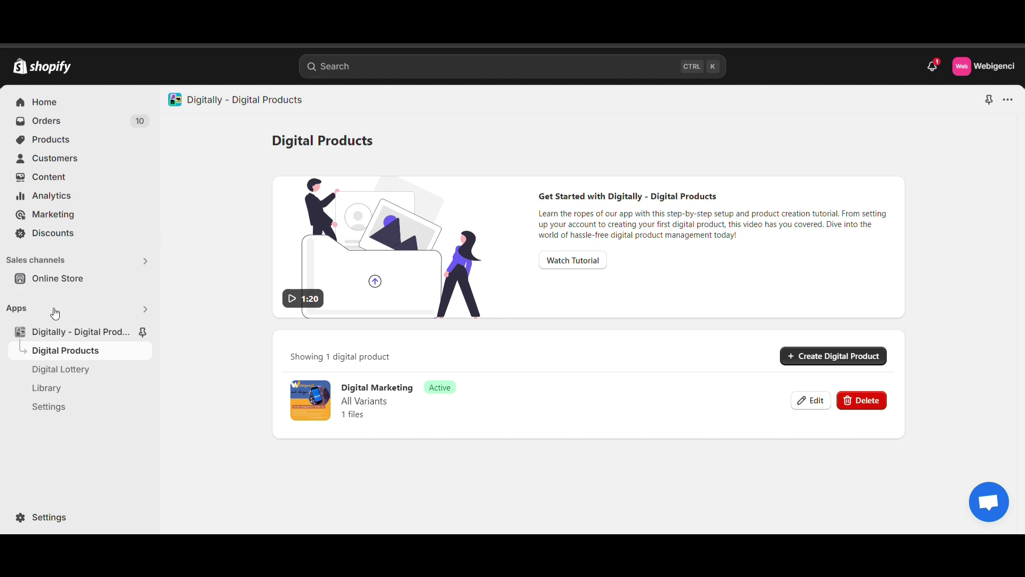
# - Preview the Digitally order email in Settings without saving, then go to the content Library
pyautogui.click(78, 370)
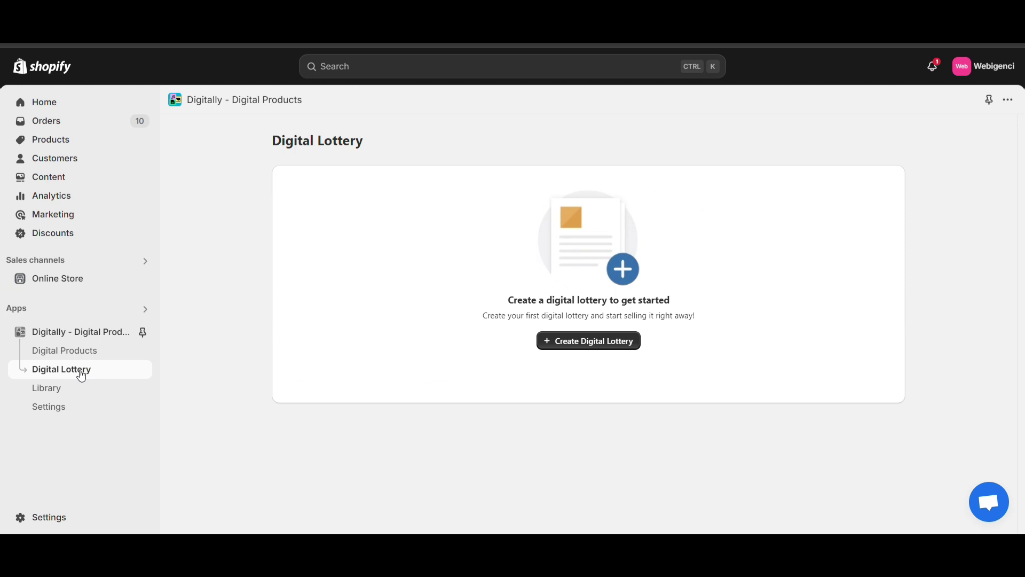
pyautogui.click(69, 405)
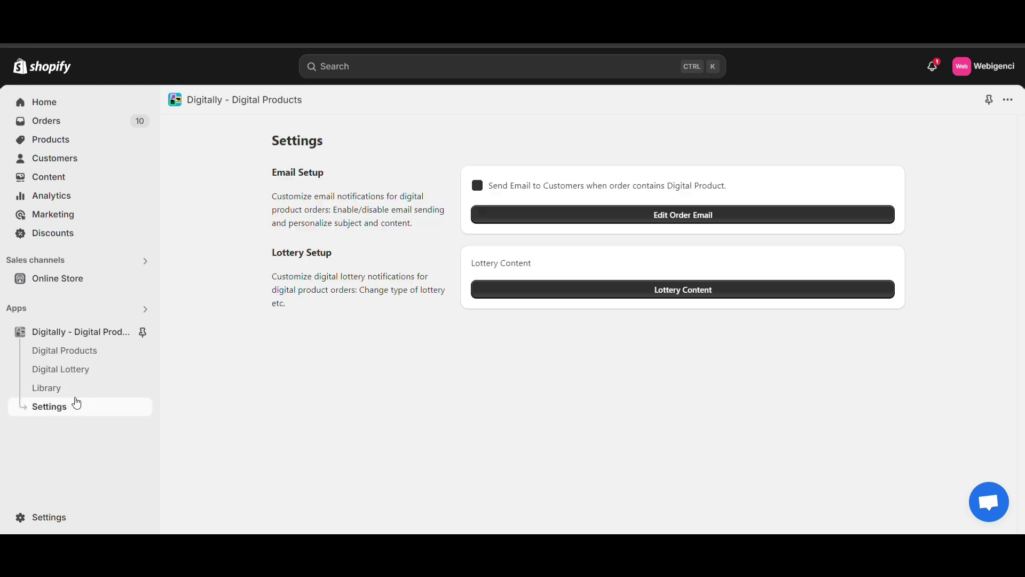
pyautogui.click(530, 223)
pyautogui.scroll(-3, 524, 317)
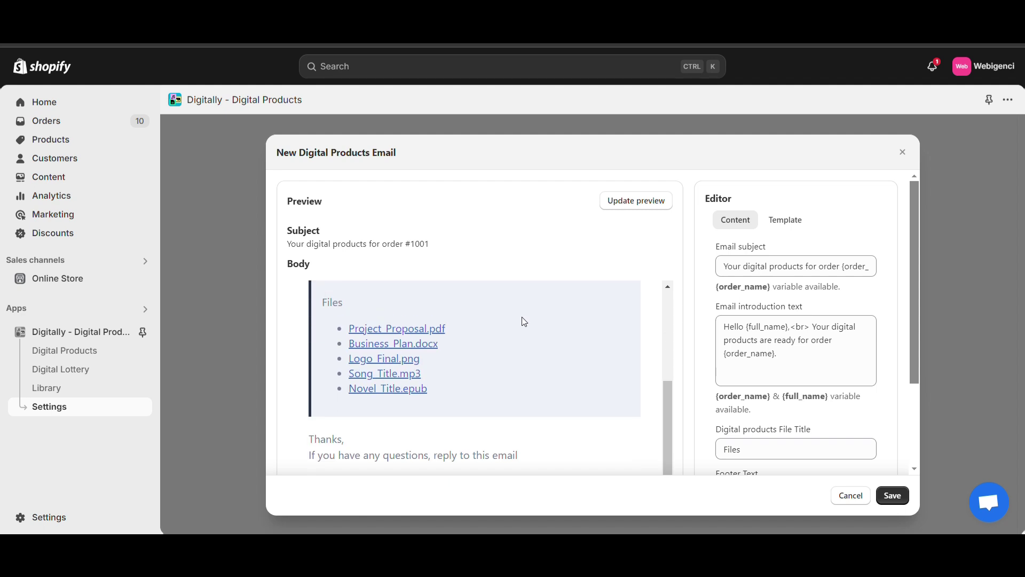
pyautogui.scroll(3, 522, 321)
pyautogui.scroll(-3, 522, 321)
pyautogui.scroll(-3, 774, 347)
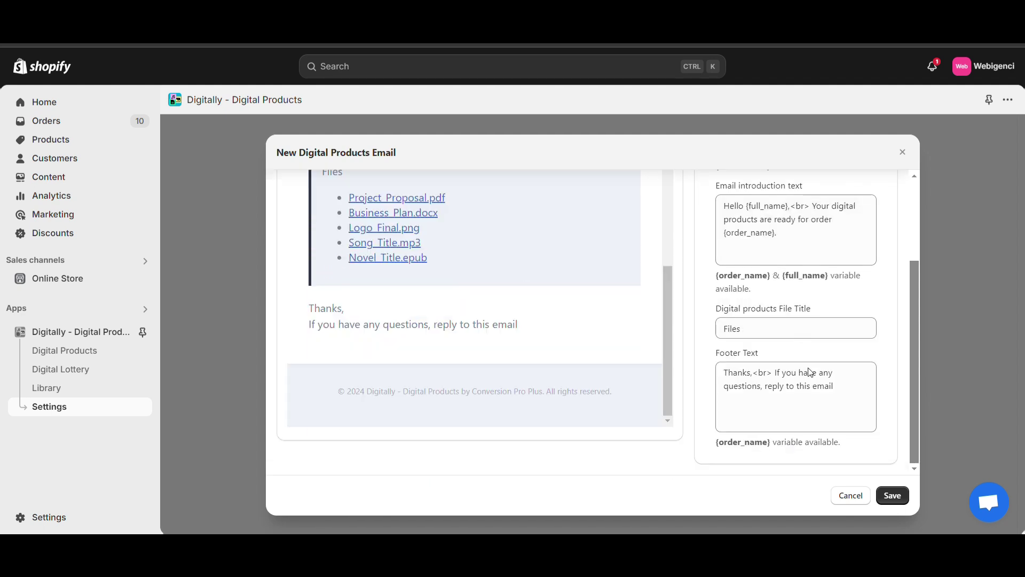
pyautogui.click(852, 496)
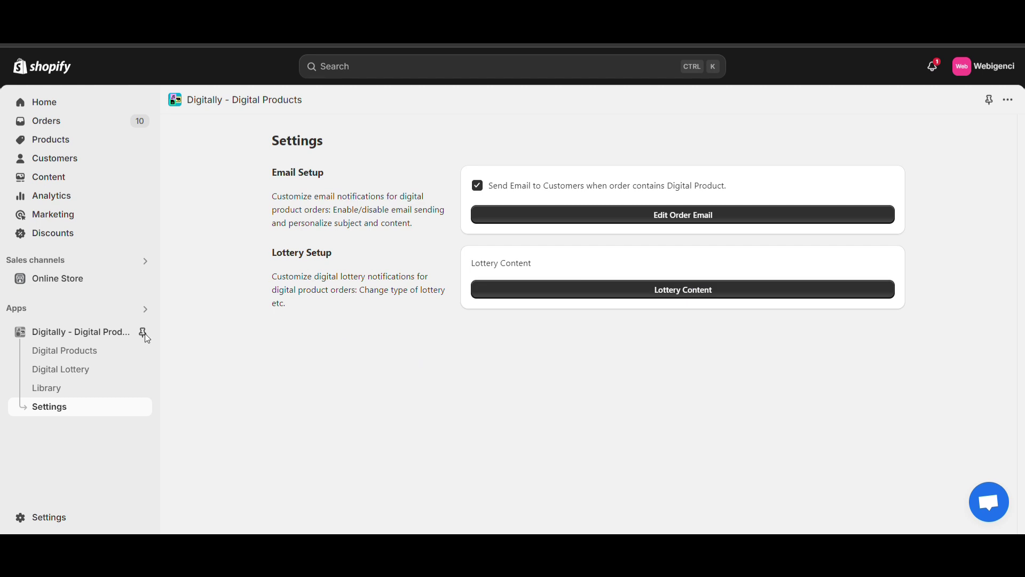
pyautogui.click(72, 389)
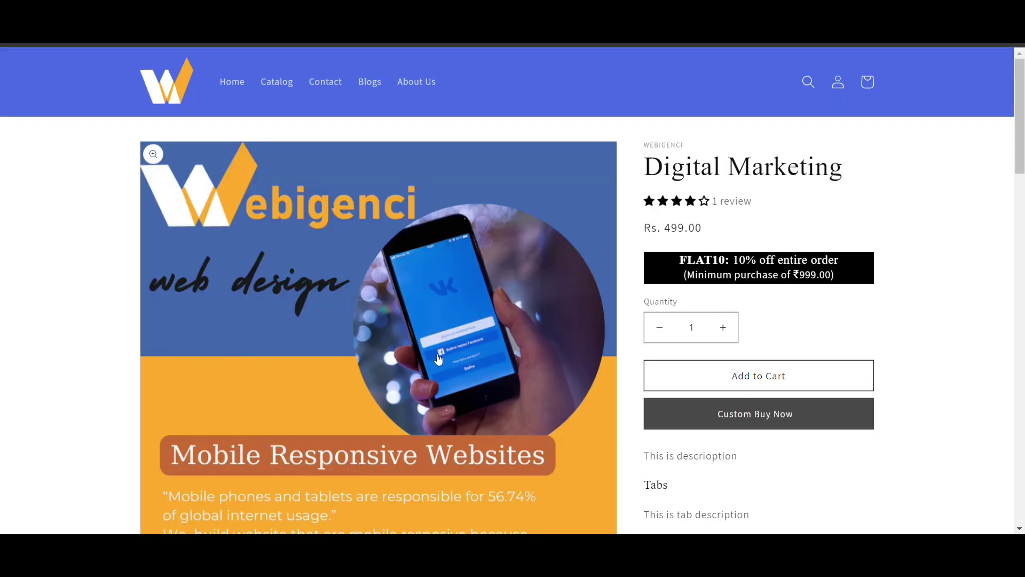
pyautogui.scroll(-1, 723, 347)
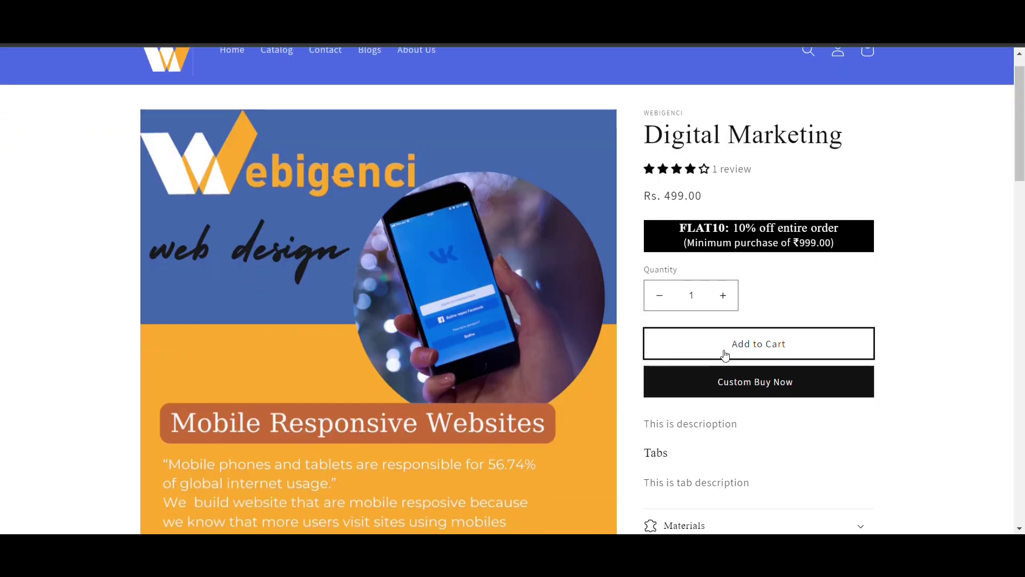
# - Start checkout for the Digital Marketing product and enter the test card's expiration date
pyautogui.click(733, 381)
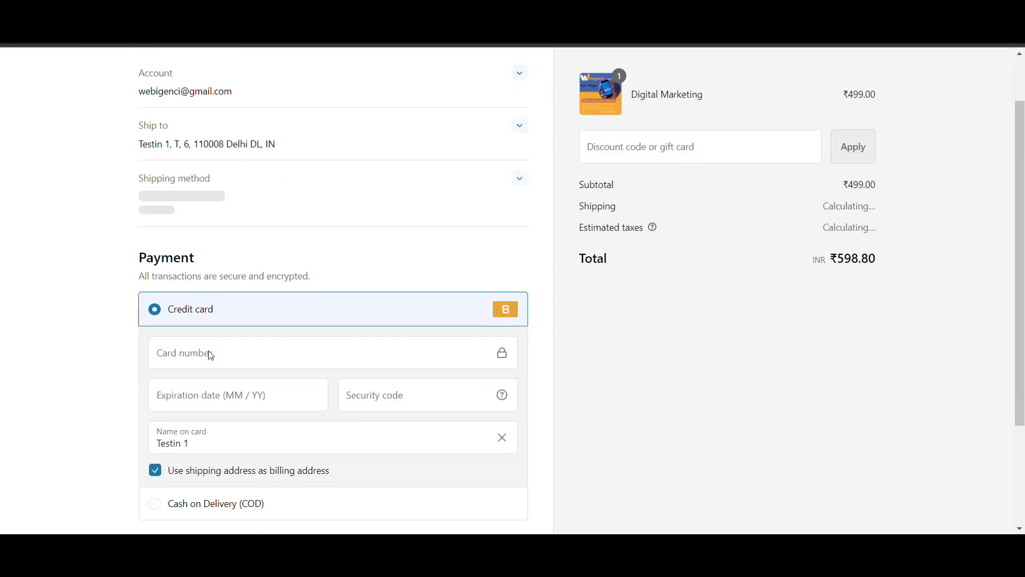
pyautogui.write('1')
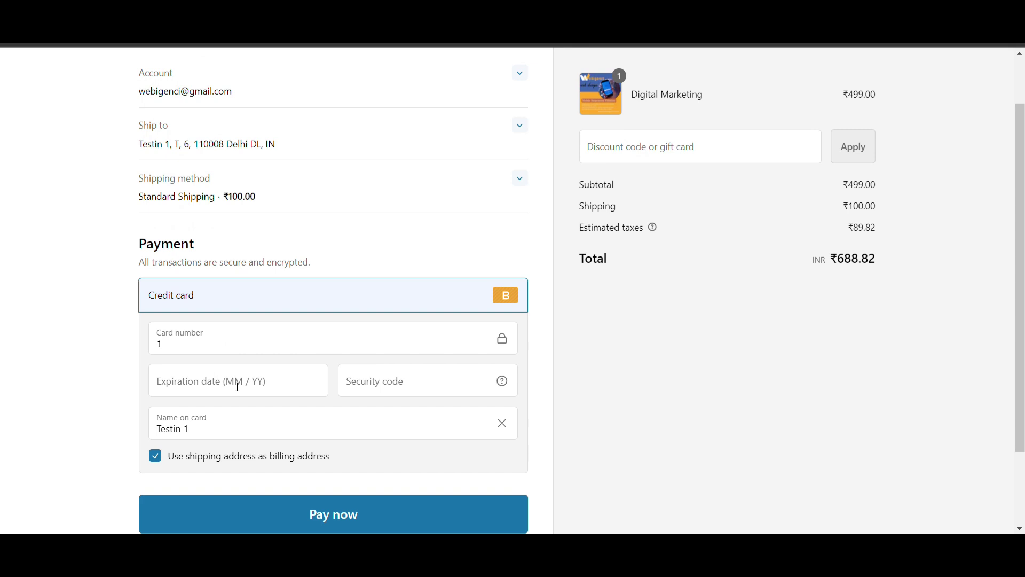
pyautogui.write('1')
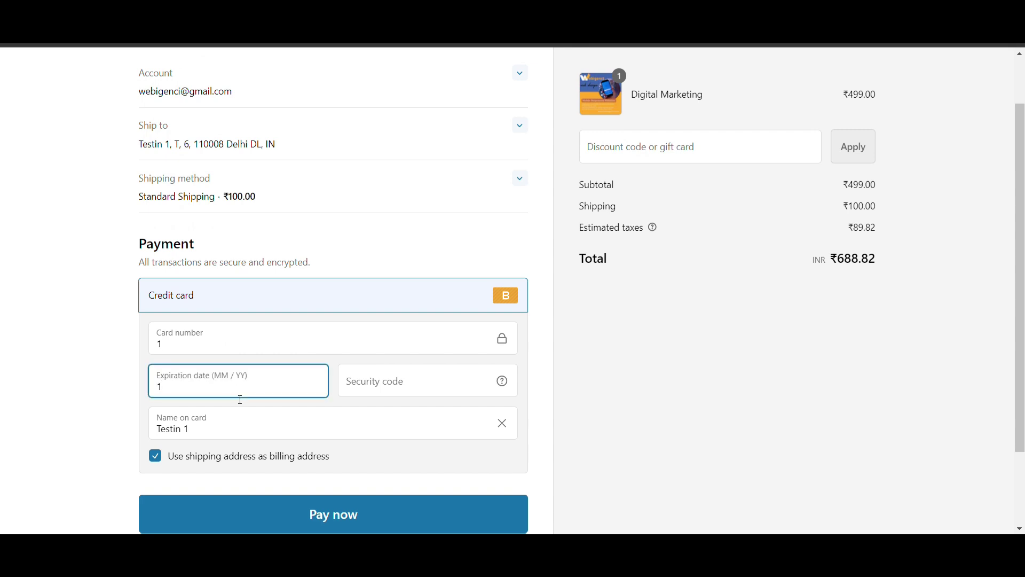
pyautogui.write('31')
pyautogui.press('BackSpace')
pyautogui.write('23')
pyautogui.click(373, 384)
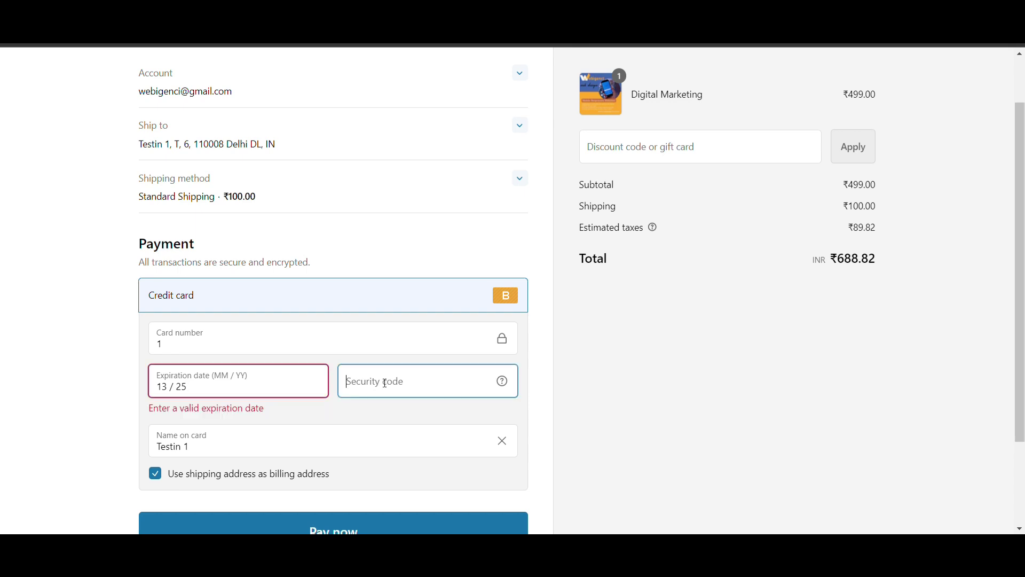
# - Enter the card's security code, correct the expiration month, and submit the payment
pyautogui.write('123')
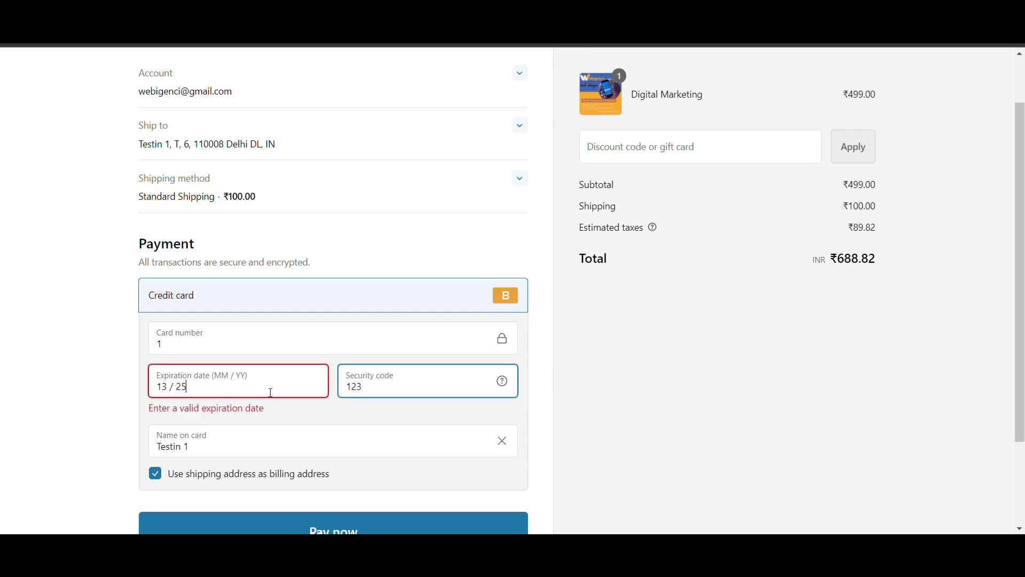
pyautogui.press('BackSpace')
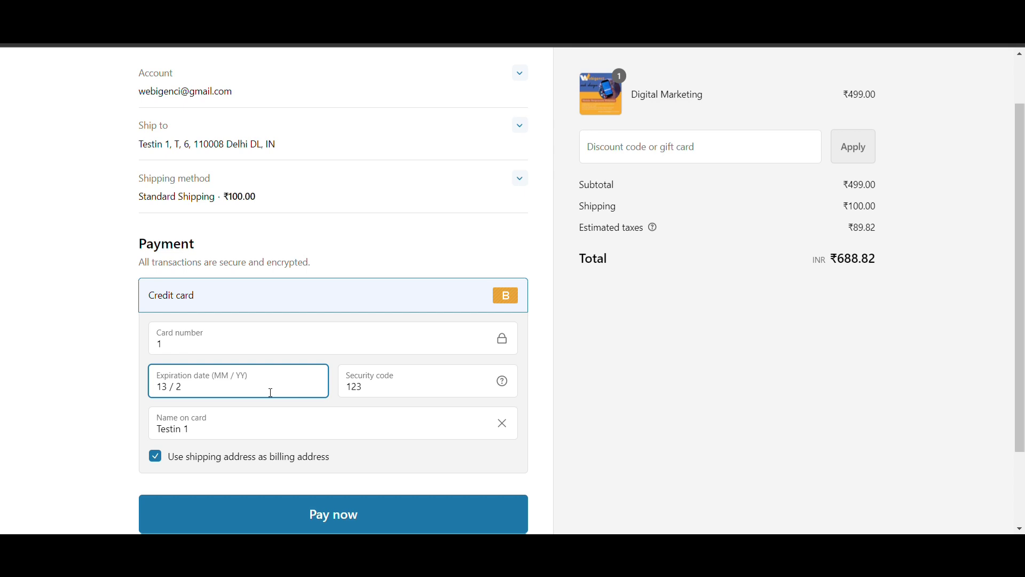
pyautogui.press('BackSpace')
pyautogui.write('2')
pyautogui.click(358, 519)
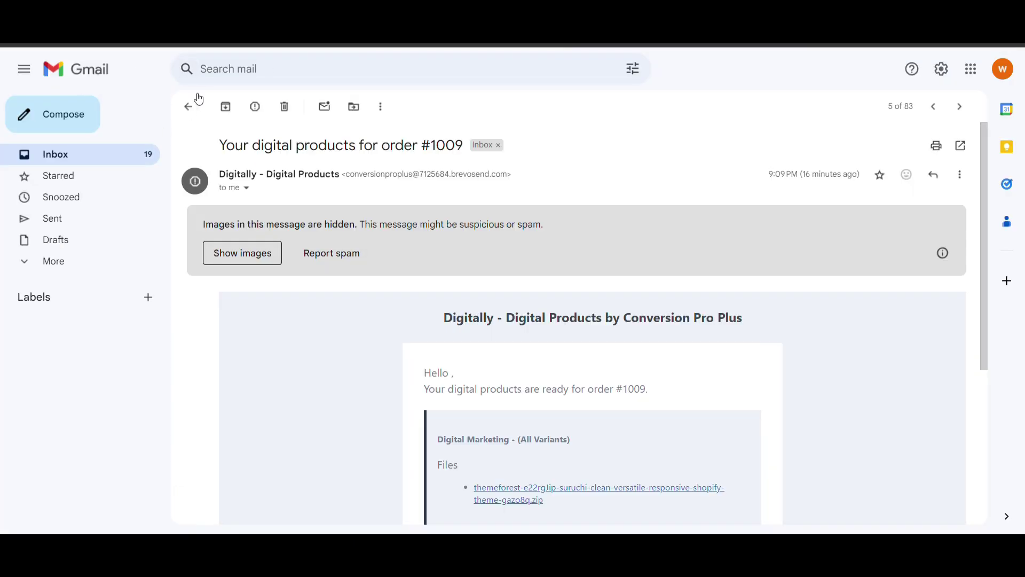
# - Read the 'Order #1013 confirmed' email in Gmail, then go back to the inbox
pyautogui.click(190, 106)
pyautogui.click(248, 171)
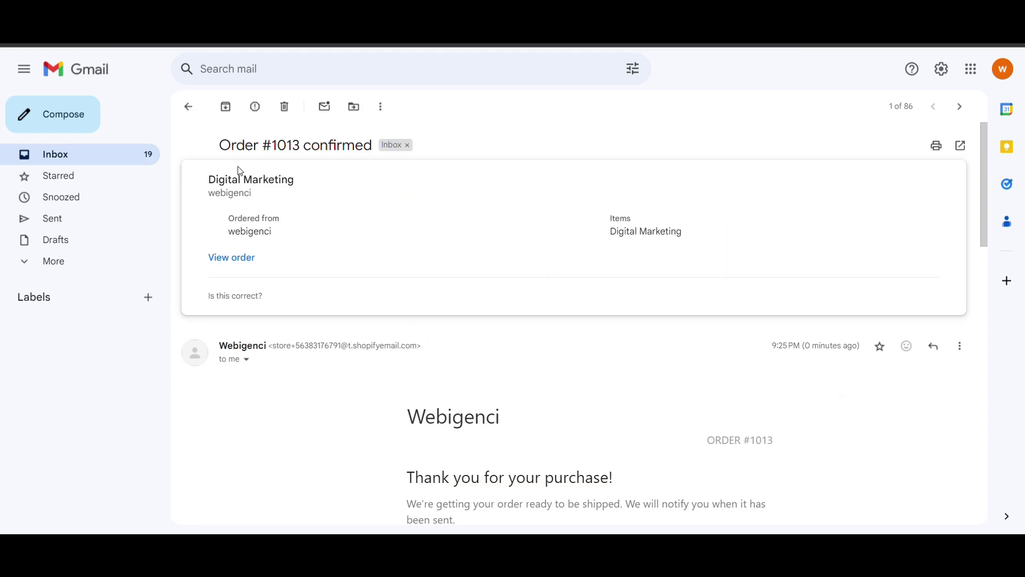
pyautogui.scroll(-4, 312, 295)
pyautogui.scroll(1, 313, 295)
pyautogui.scroll(-5, 313, 296)
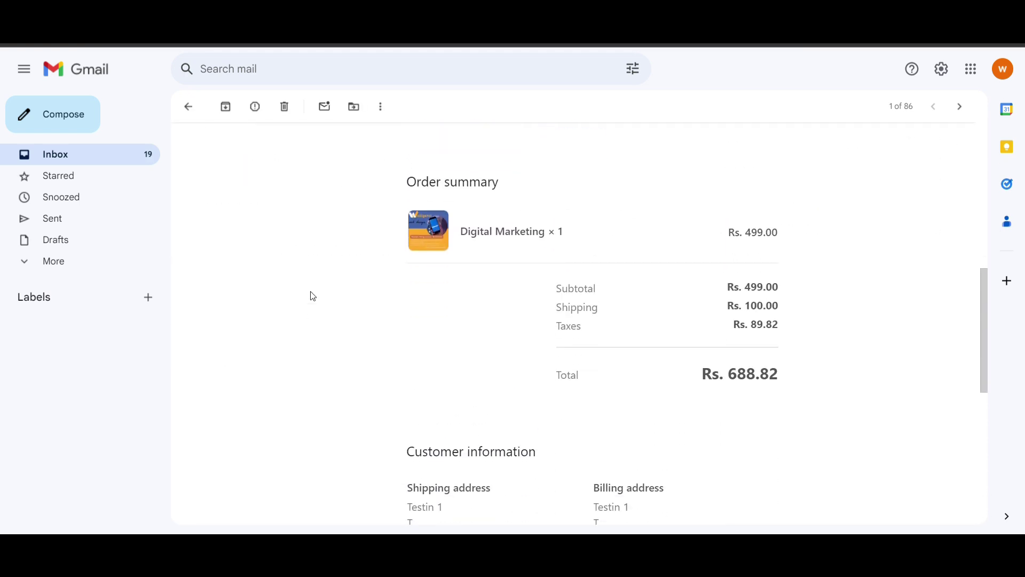
pyautogui.scroll(9, 310, 283)
pyautogui.click(188, 107)
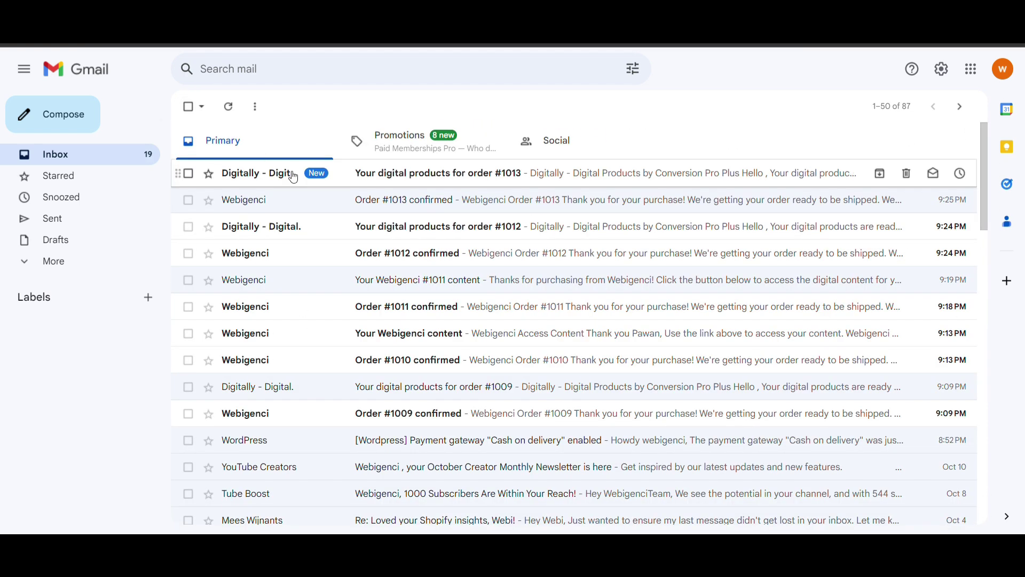
# - Open 'Your digital products for order #1013' and download the ZIP file
pyautogui.click(275, 181)
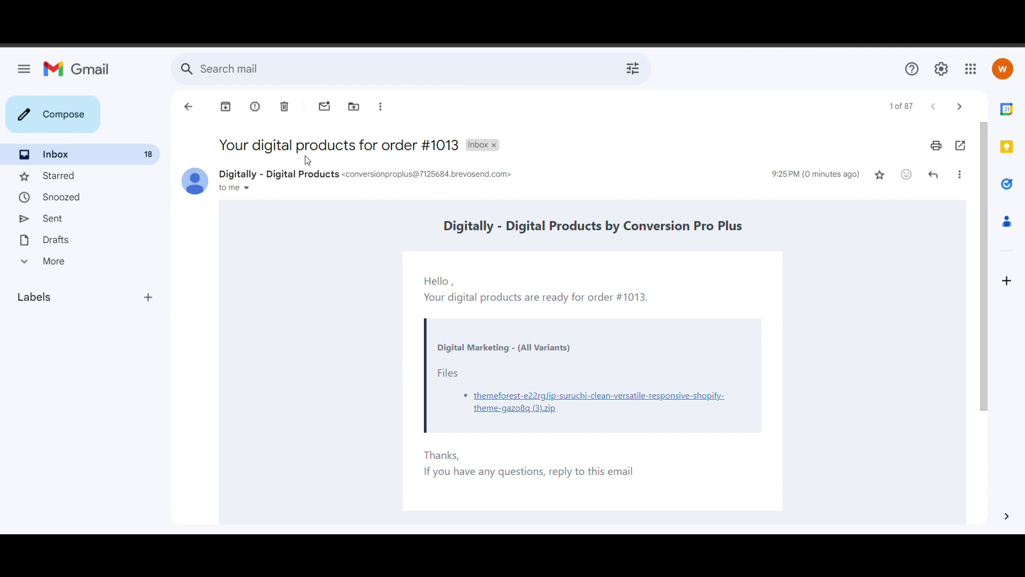
pyautogui.moveTo(227, 149); pyautogui.dragTo(390, 145)
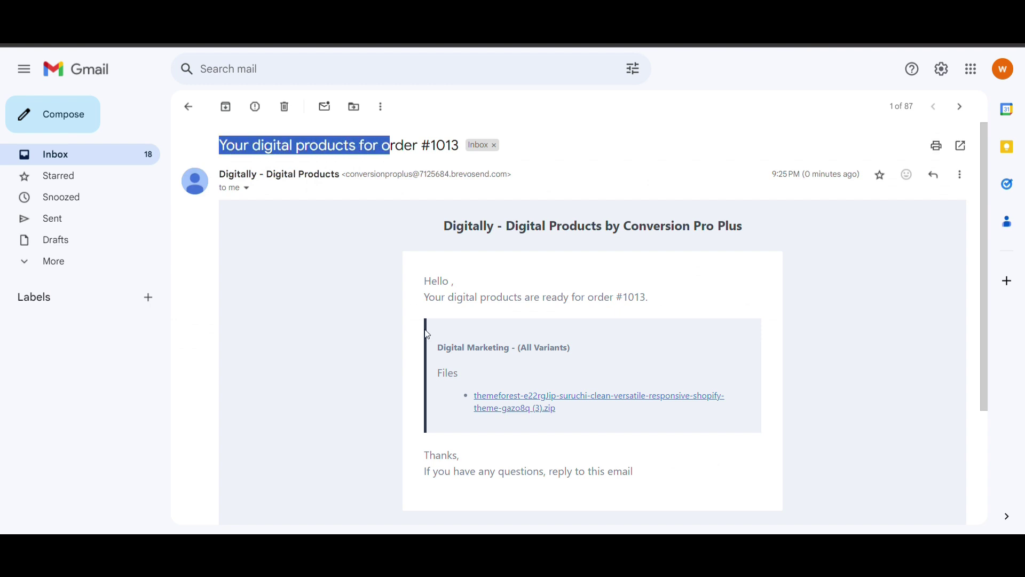
pyautogui.scroll(-3, 424, 329)
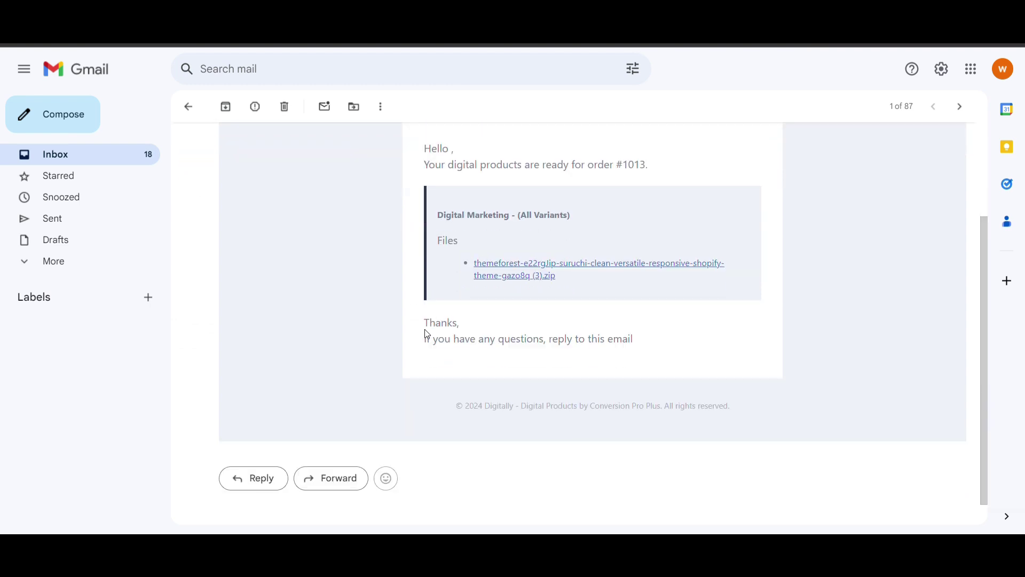
pyautogui.click(518, 276)
pyautogui.scroll(3, 528, 245)
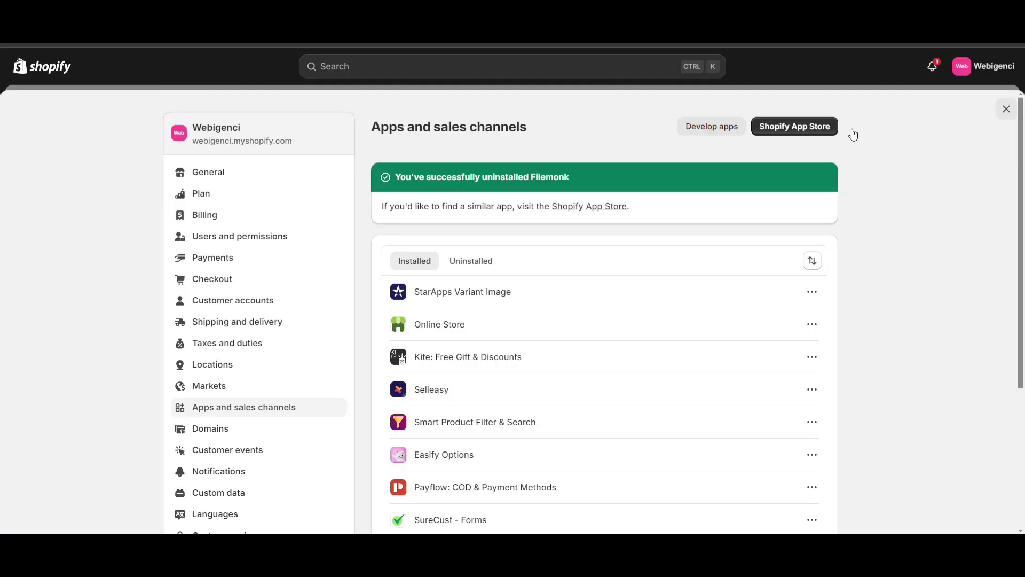
# - Close the Apps and sales channels settings overlay to get back to the admin Home page
pyautogui.click(1016, 108)
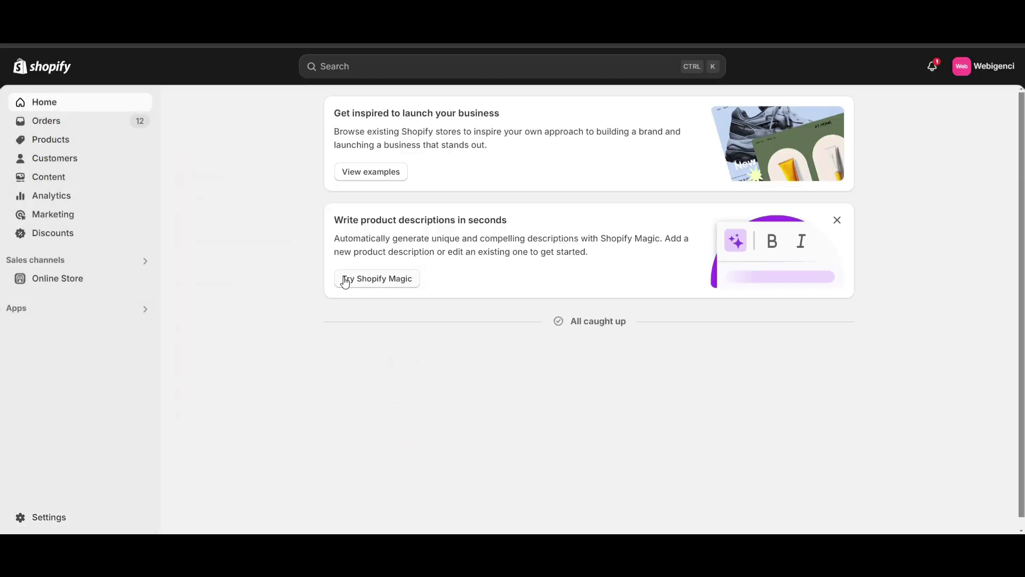